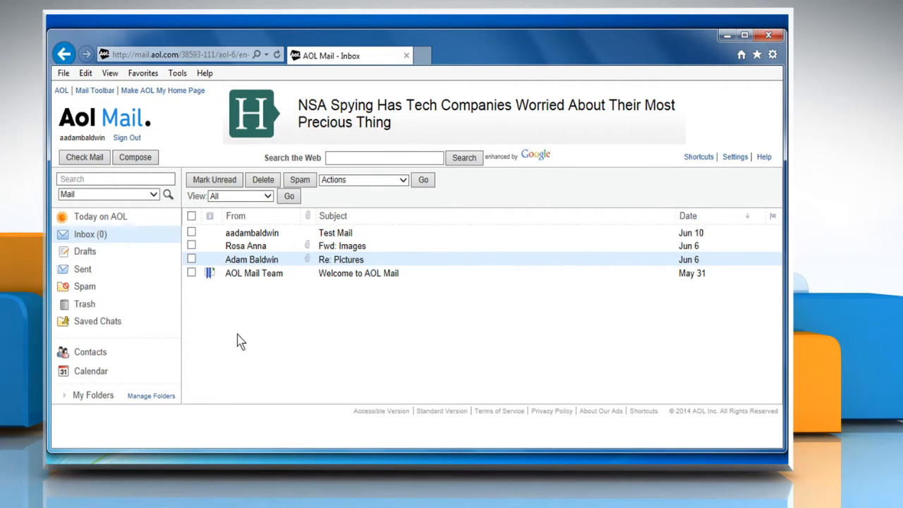
Sign out of AOL Mail, re-enter the username and password, and sign back into the inbox.
left_click(123, 138)
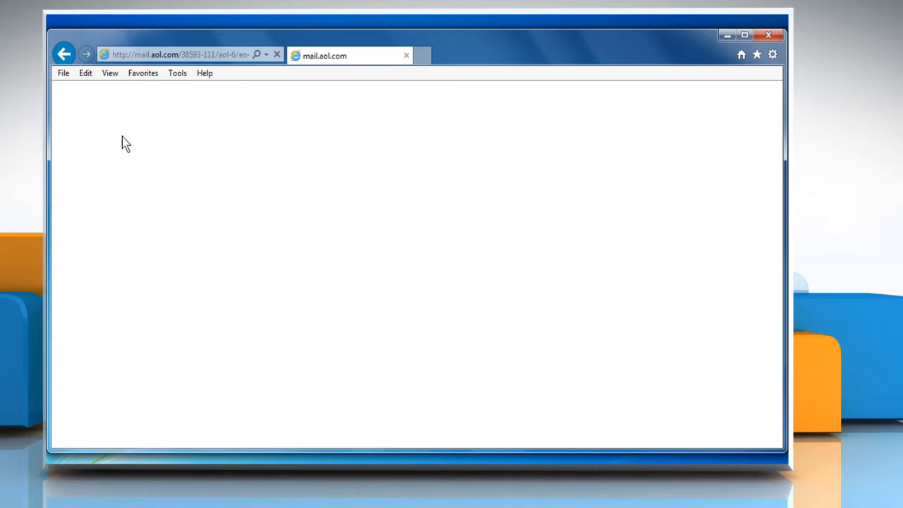
left_click(689, 221)
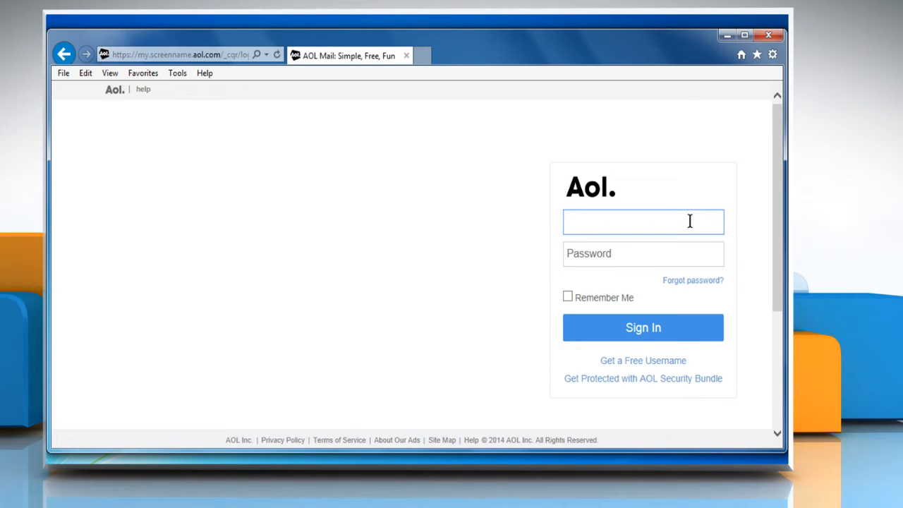
key("Tab")
type("a**********")
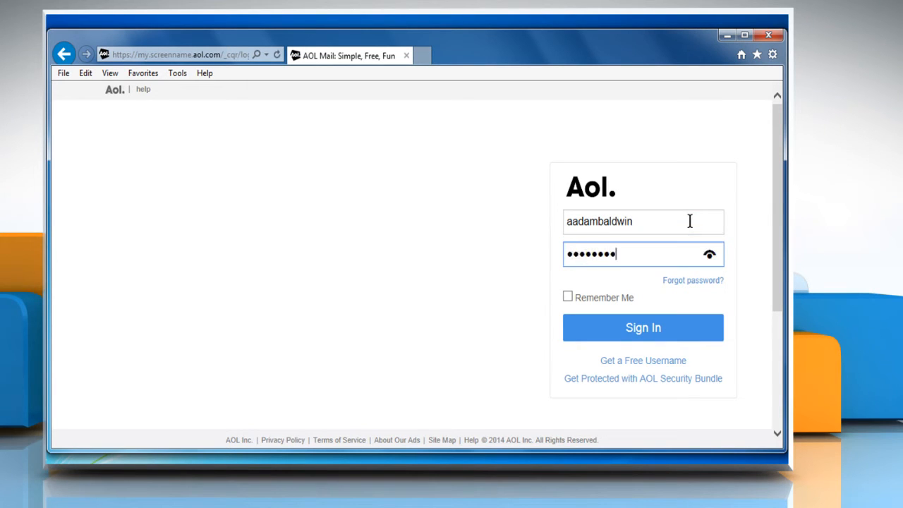
left_click(648, 331)
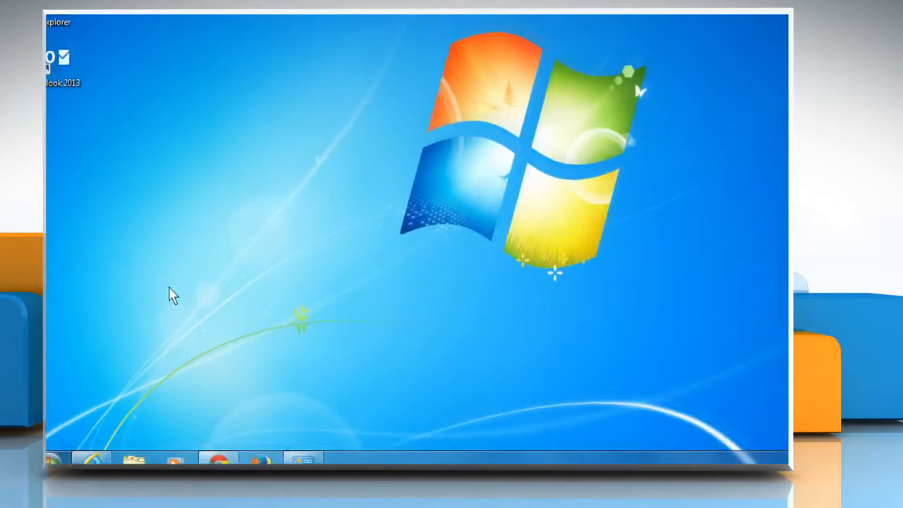
Launch Avira Free Antivirus from Start, switch its FireWall off, and close the window.
left_click(62, 449)
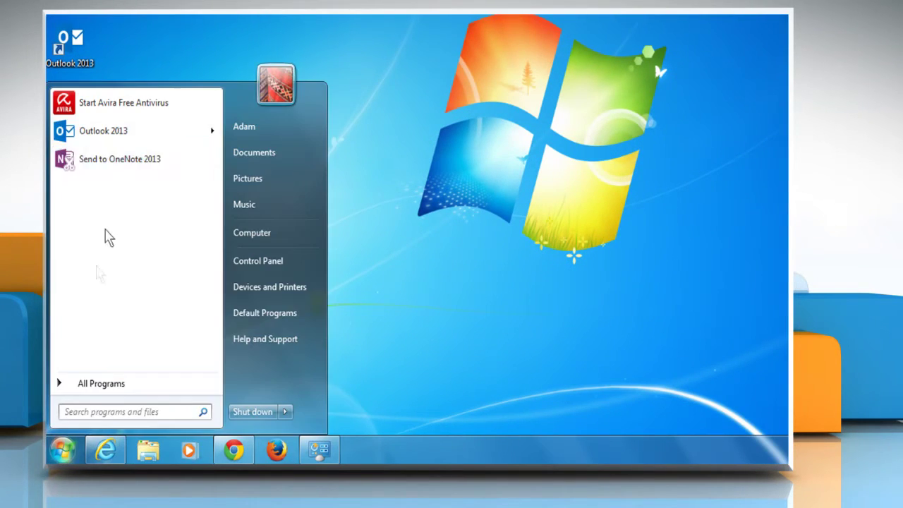
left_click(121, 105)
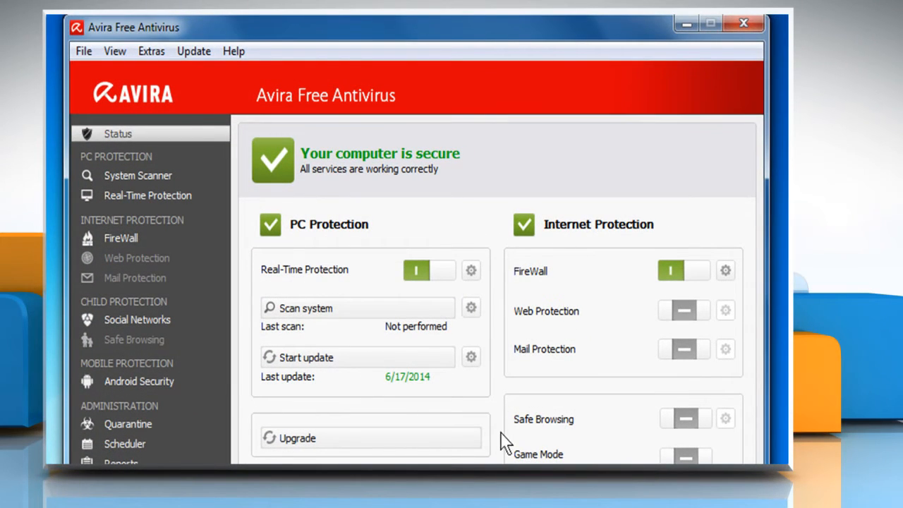
left_click(705, 278)
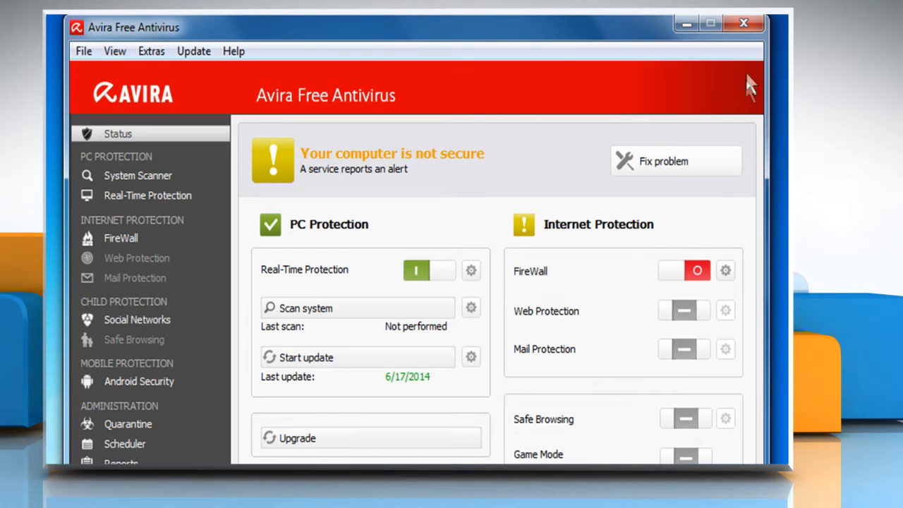
left_click(744, 25)
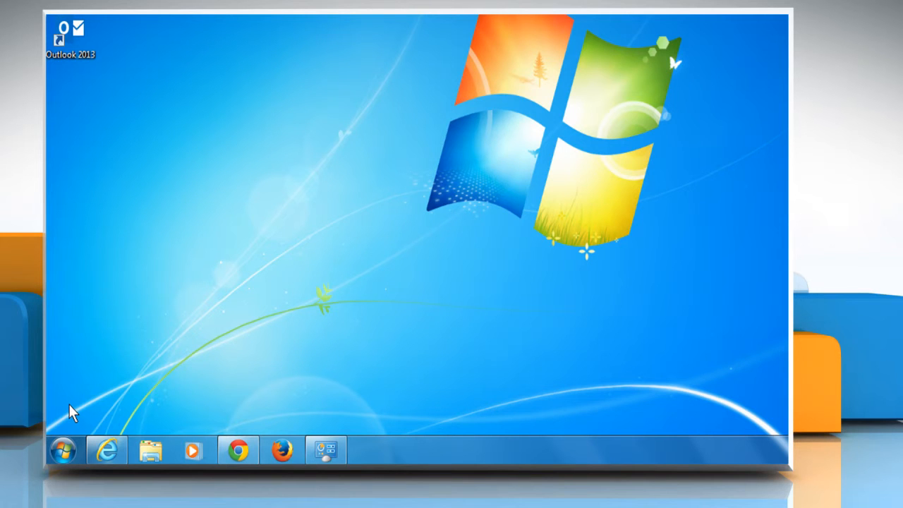
From IE's Internet Options, delete the browsing history with every category checked.
left_click(106, 449)
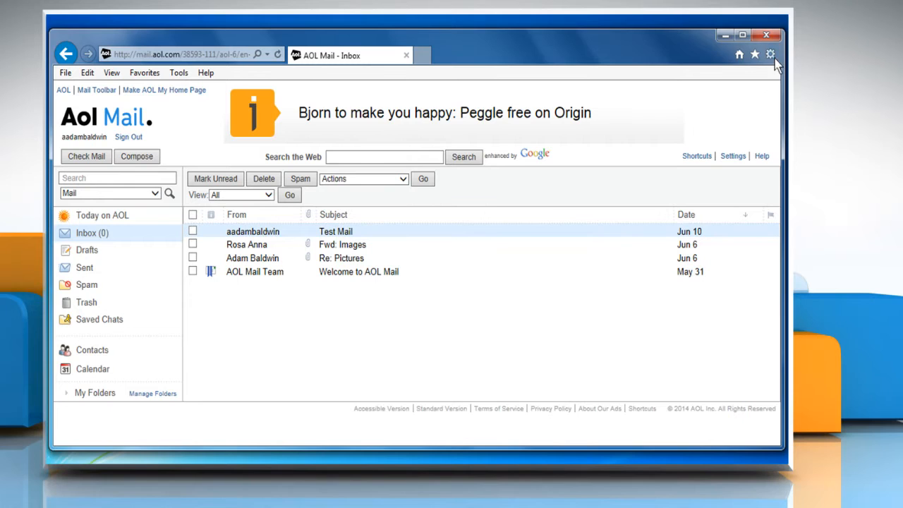
left_click(770, 55)
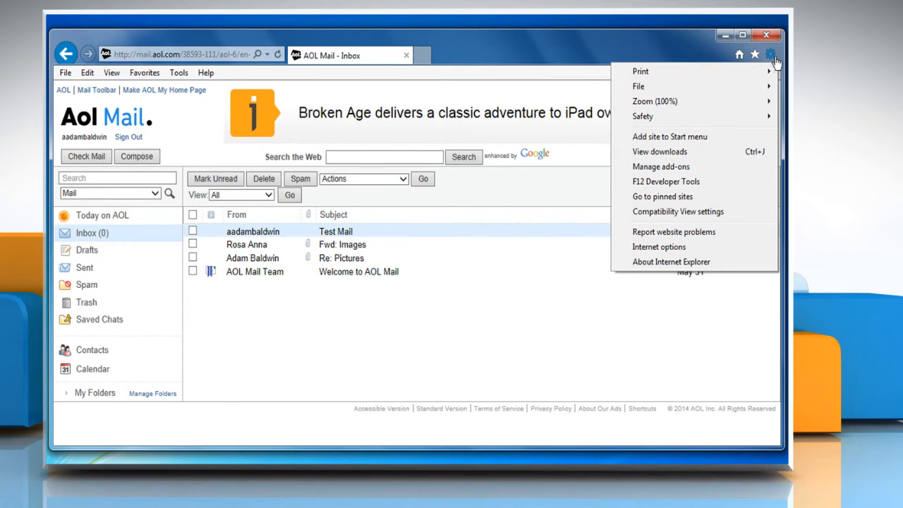
left_click(701, 248)
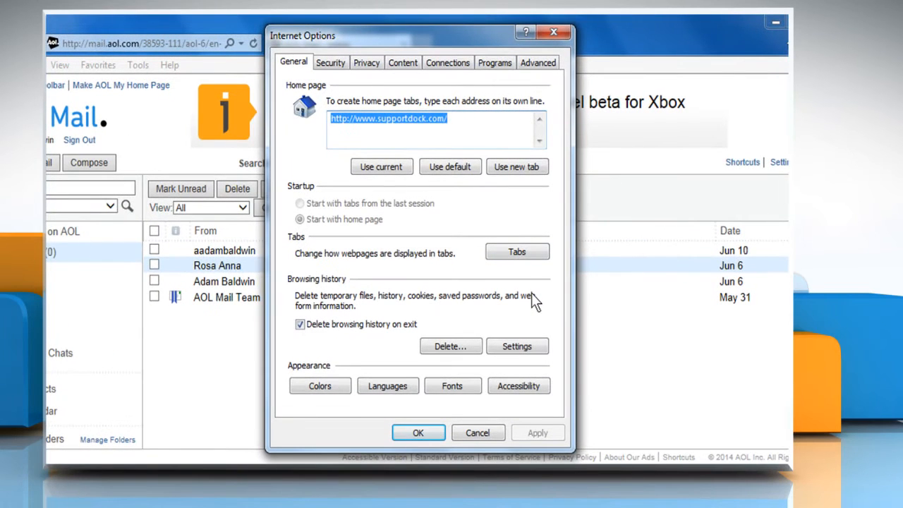
left_click(450, 347)
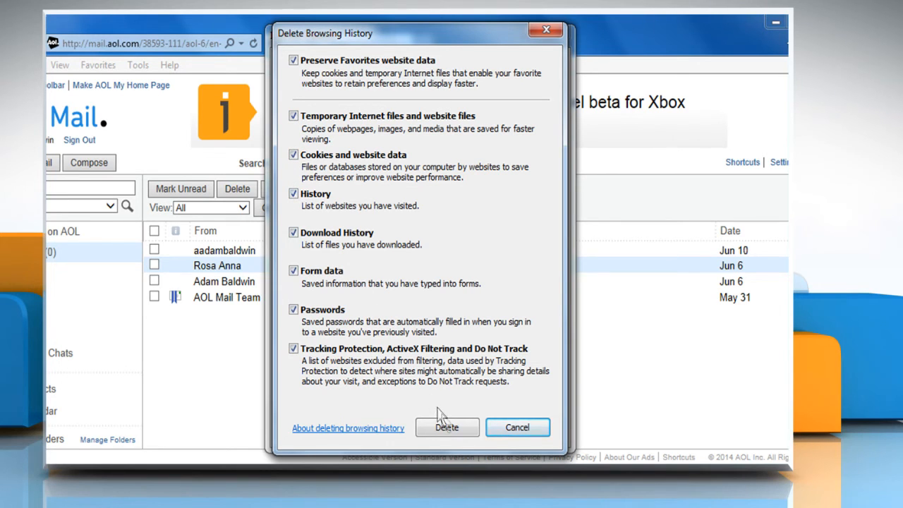
left_click(446, 428)
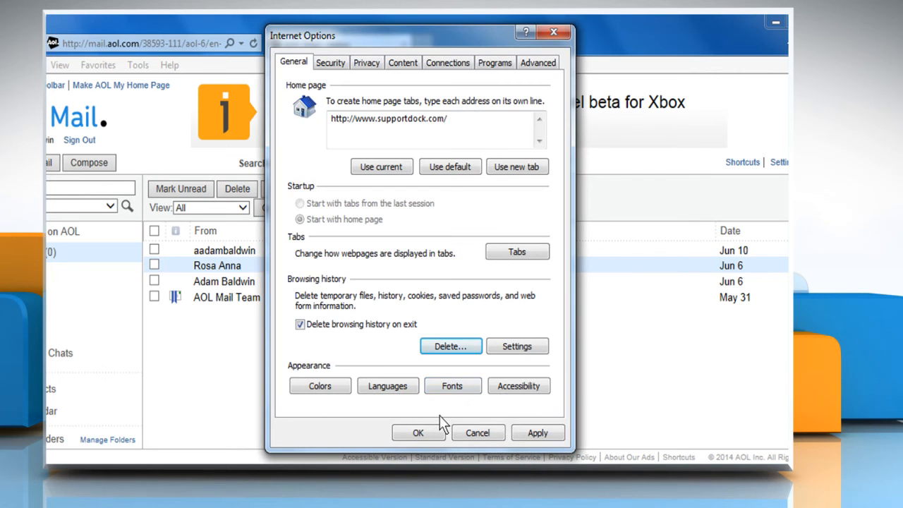
Close Internet Options and the browser, then reopen Internet Explorer from its desktop shortcut.
left_click(418, 433)
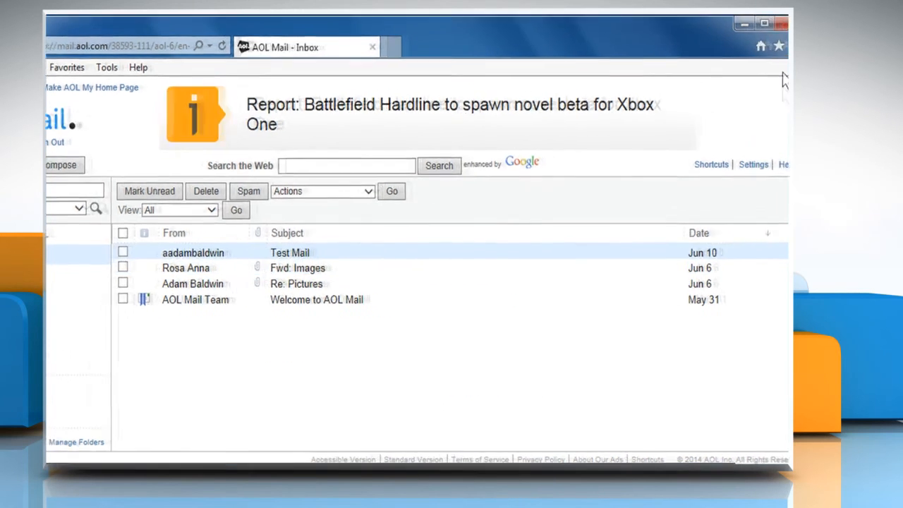
left_click(762, 27)
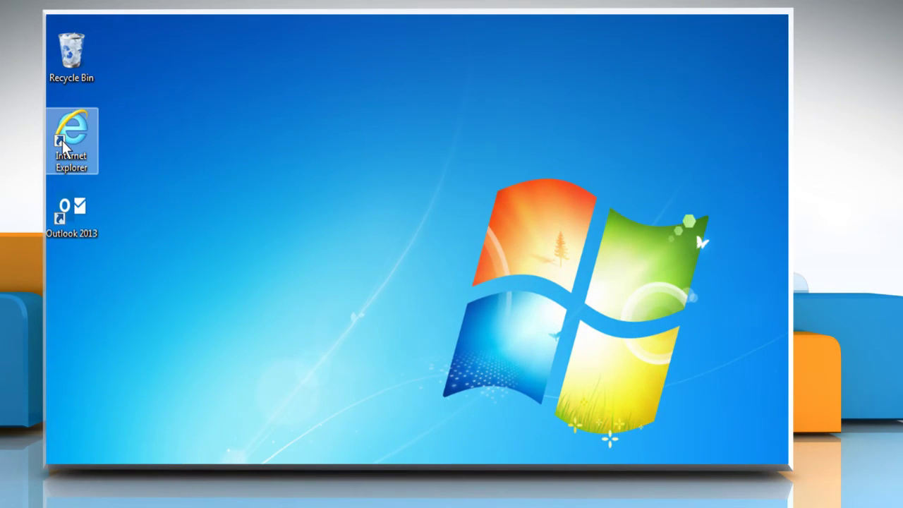
left_click(72, 141)
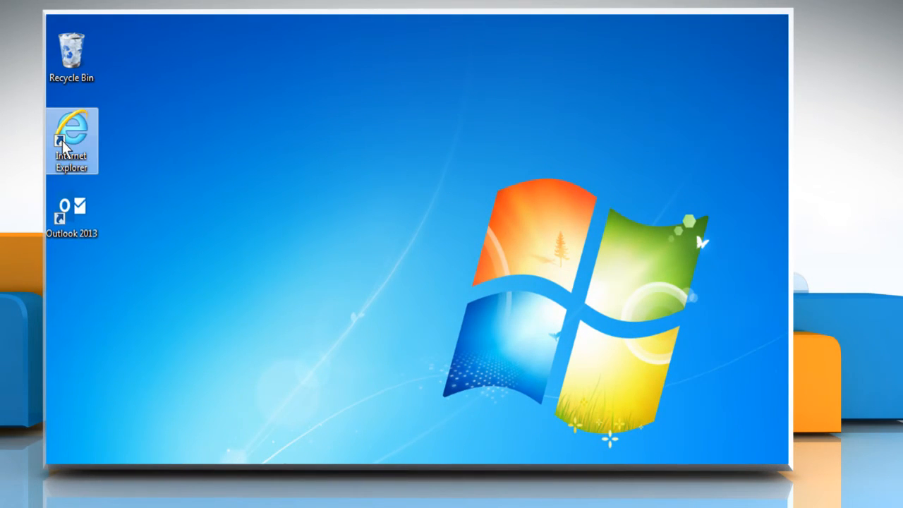
right_click(62, 141)
left_click(88, 151)
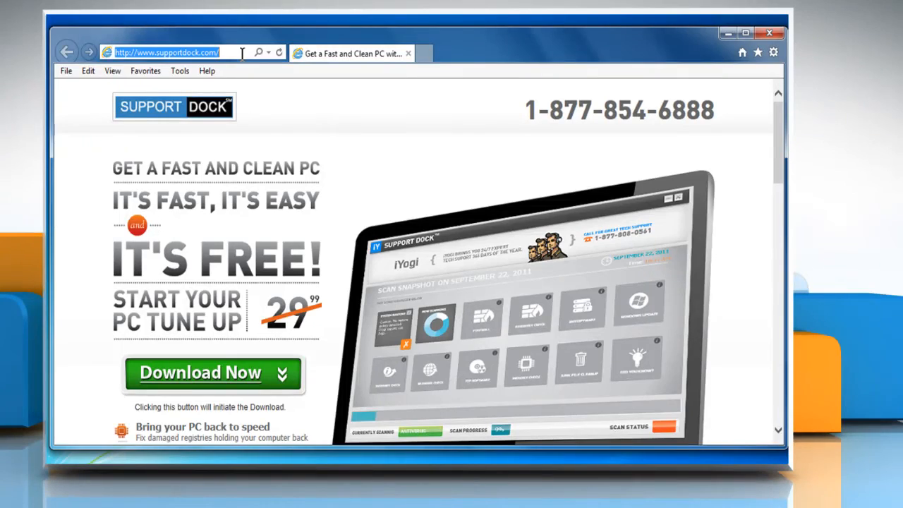
type("mail.aol.com")
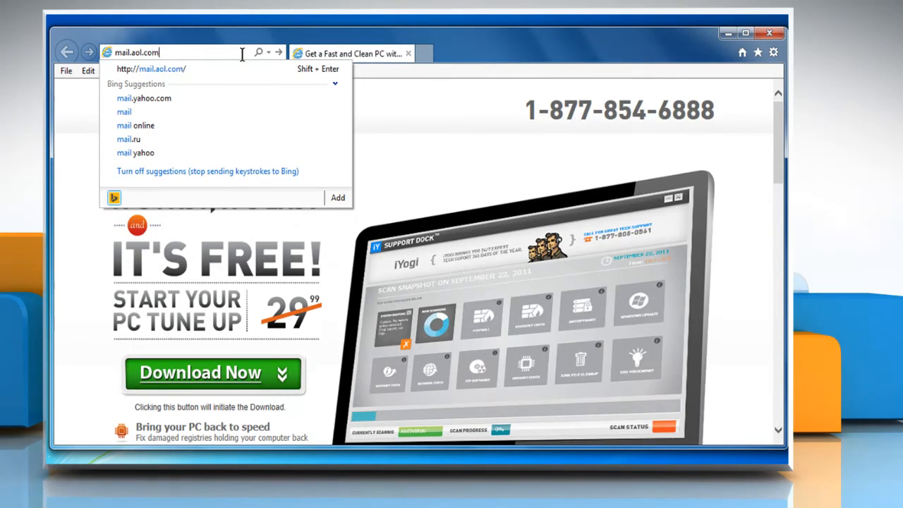
Go to mail.aol.com, enter the username and password, and sign in.
key("Return")
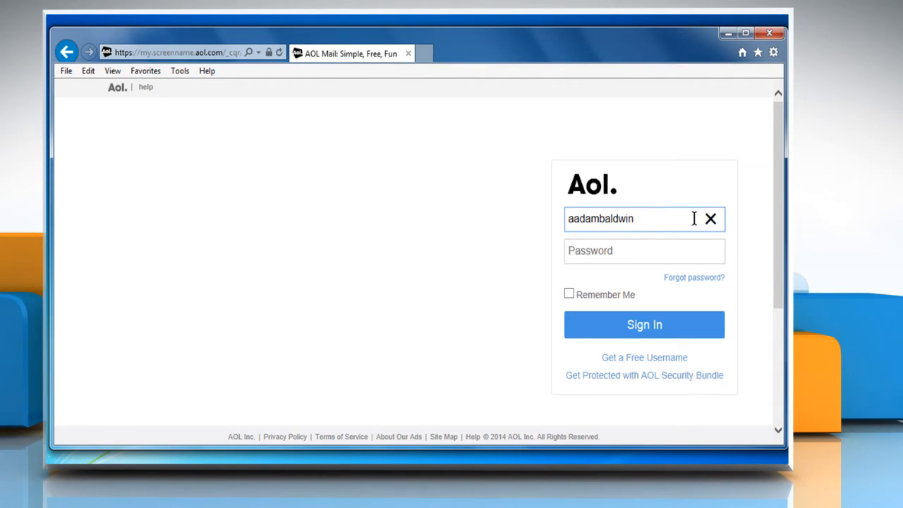
key("Tab")
type("•••••••••••")
left_click(644, 325)
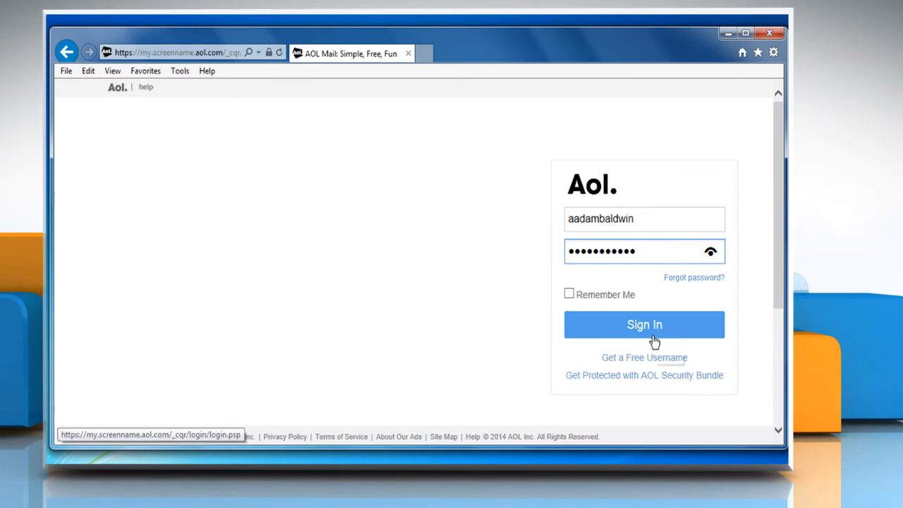